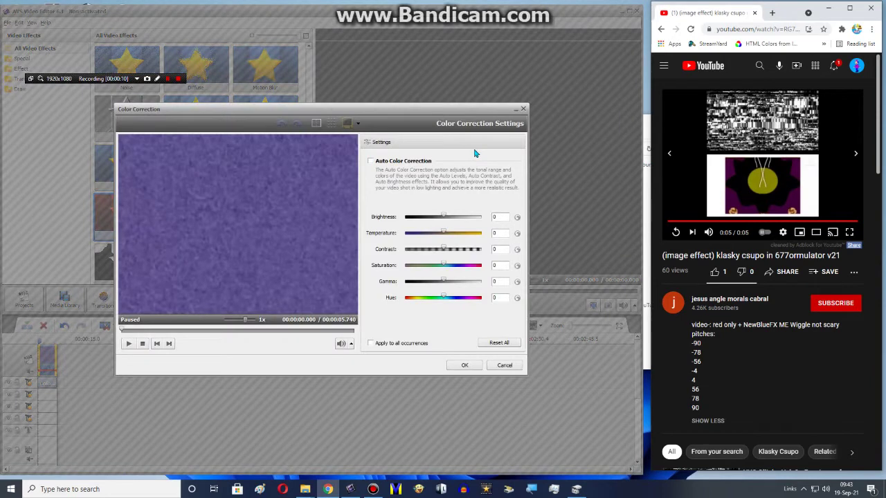
Set the clip's color correction brightness to 50 and apply it
double_click(496, 217)
type("5")
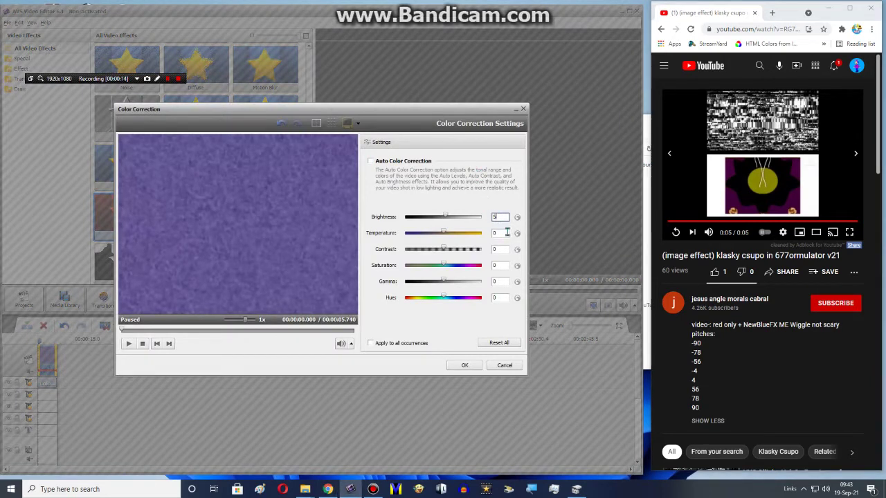
type("0")
left_click(450, 368)
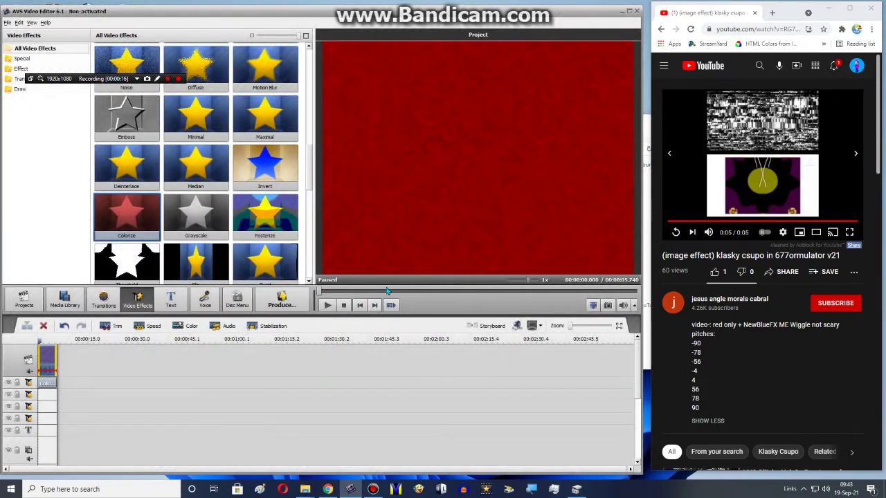
Preview the red-tinted clip at about 1.8 seconds and replay the reference video for comparison
left_click(409, 291)
left_click(420, 290)
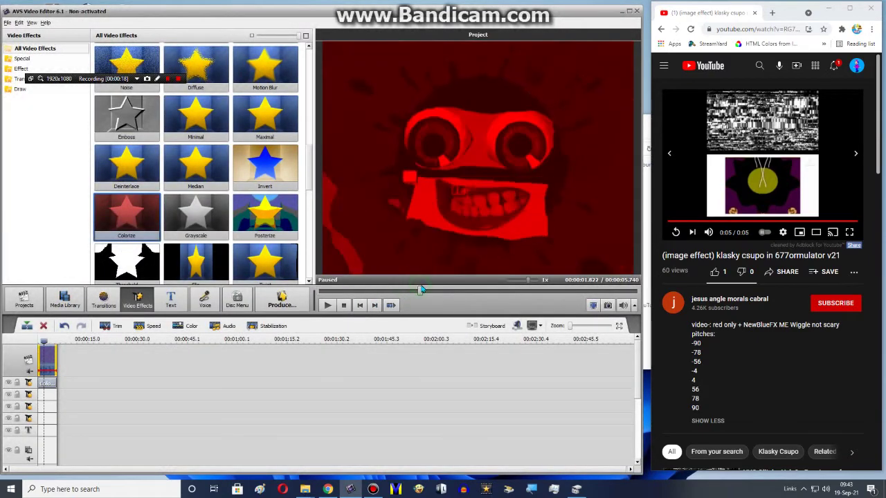
left_click(675, 232)
Add the Wave effect below the Colorize effect, shorten it to the clip's length, and accept its default settings
scroll(189, 228, "down", 4)
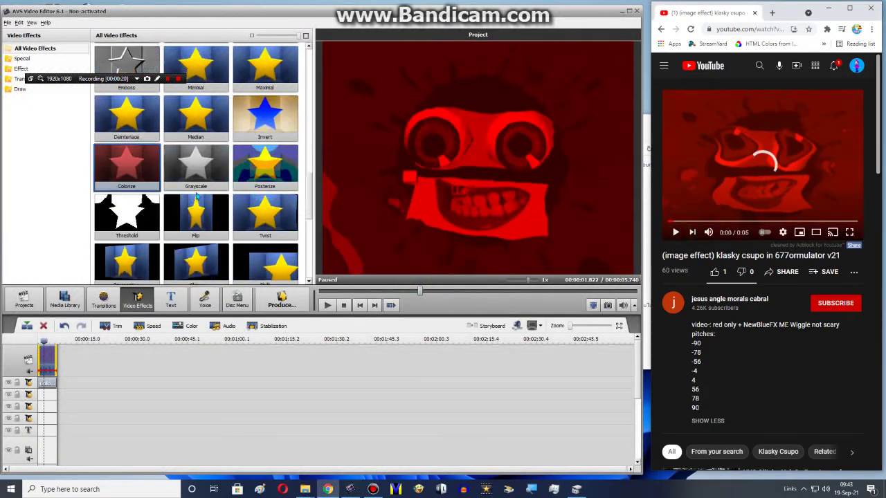
left_click_drag(127, 262, 76, 398)
left_click_drag(235, 394, 57, 394)
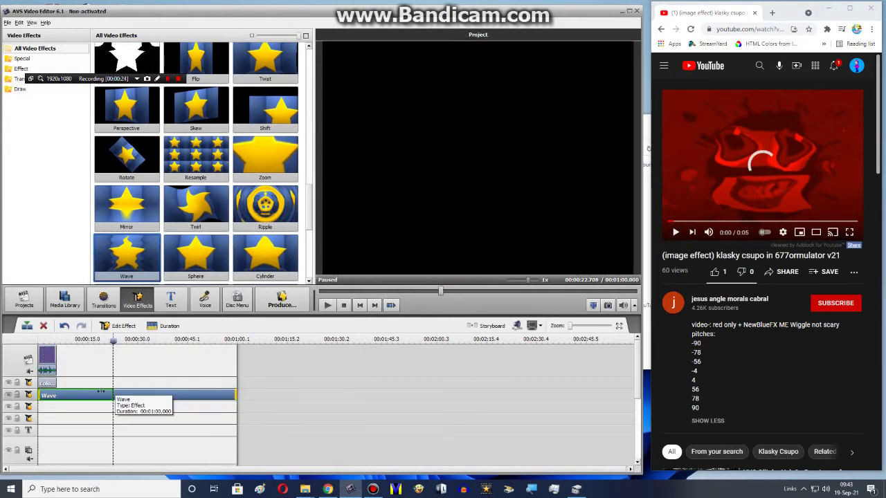
left_click(122, 328)
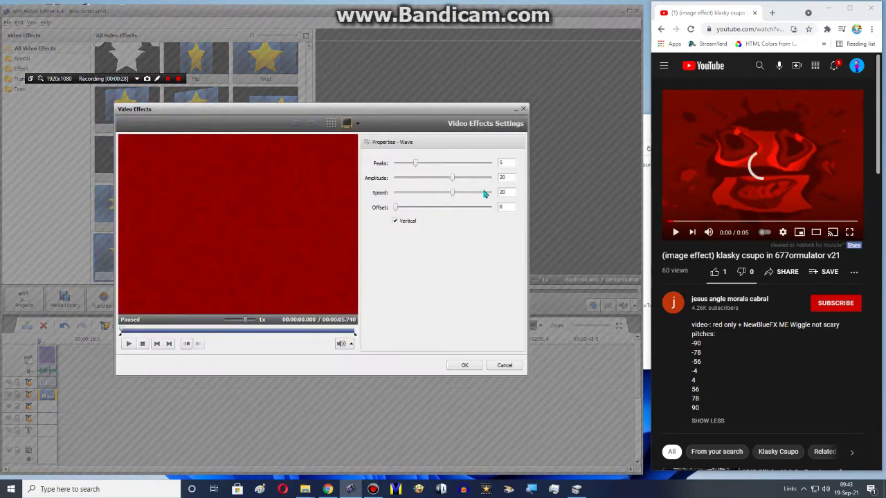
left_click(462, 366)
Play the start of the project and compare the wavy red face with the opening of the reference video
left_click(326, 309)
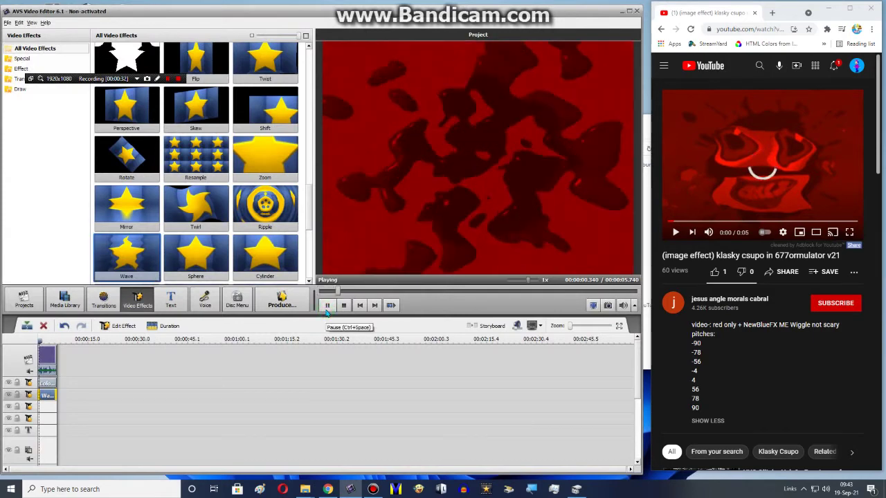
left_click(328, 306)
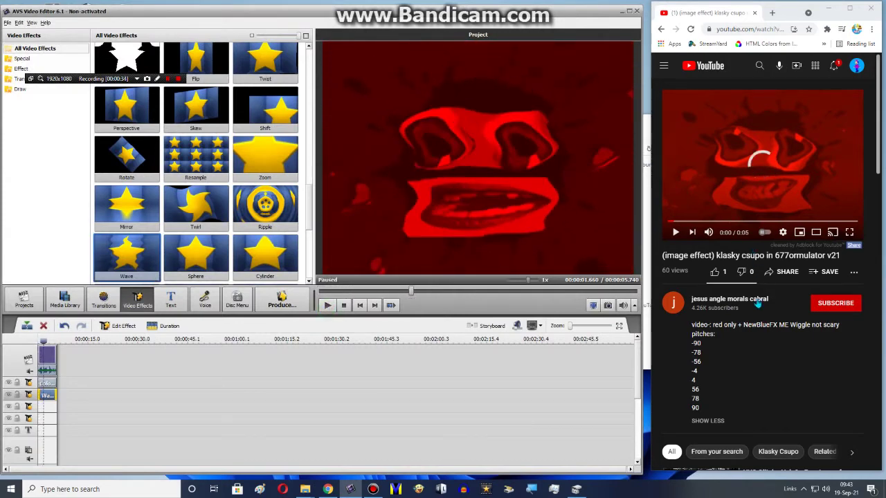
left_click(675, 232)
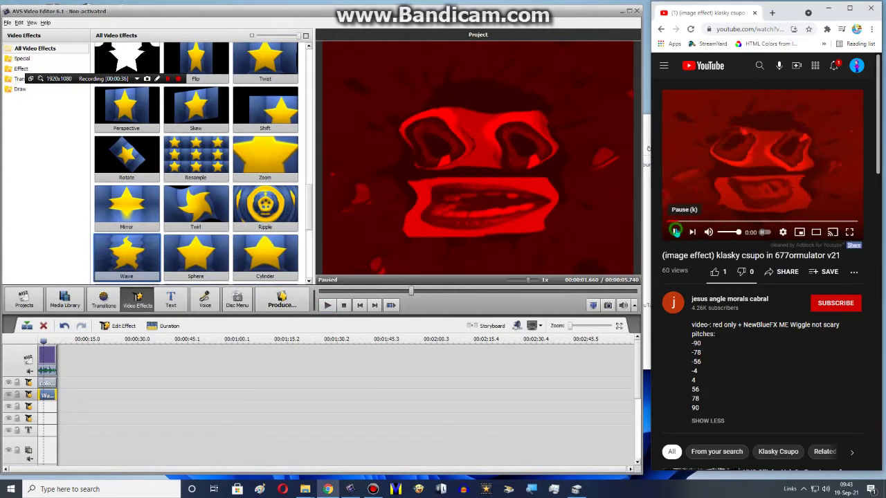
left_click(676, 232)
left_click(679, 220)
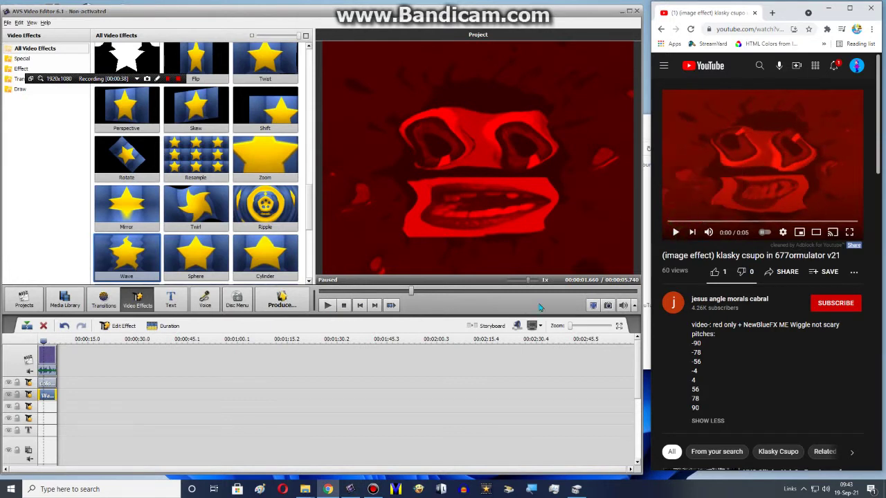
Switch to Audacity and import the Klasky Csupo Robot Logo audio file from the MP3 folder
left_click(463, 489)
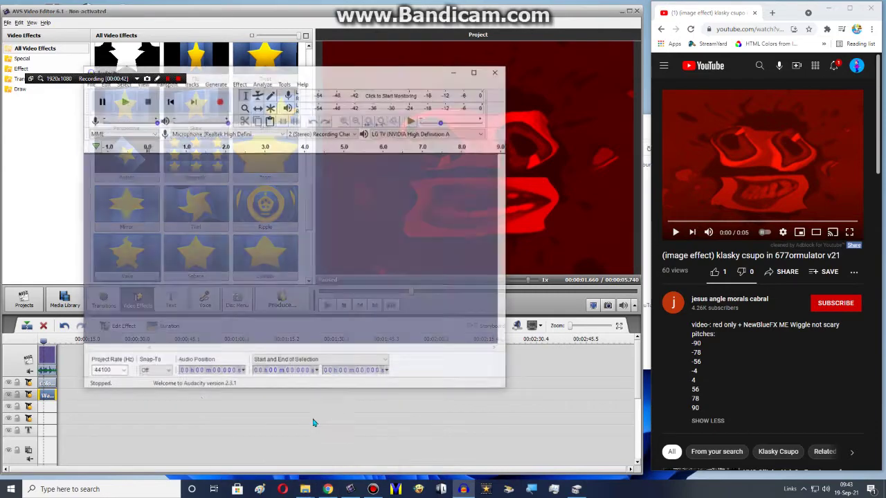
mouse_move(305, 489)
left_click(262, 450)
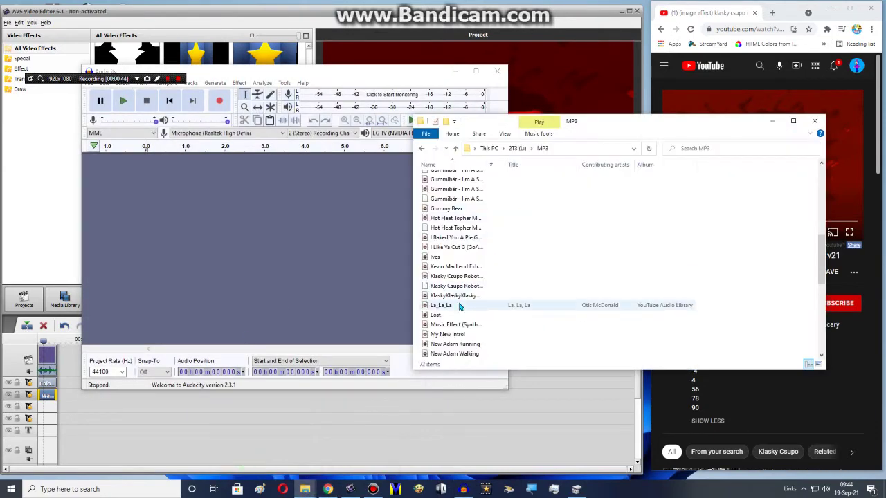
left_click_drag(459, 278, 346, 249)
left_click(814, 121)
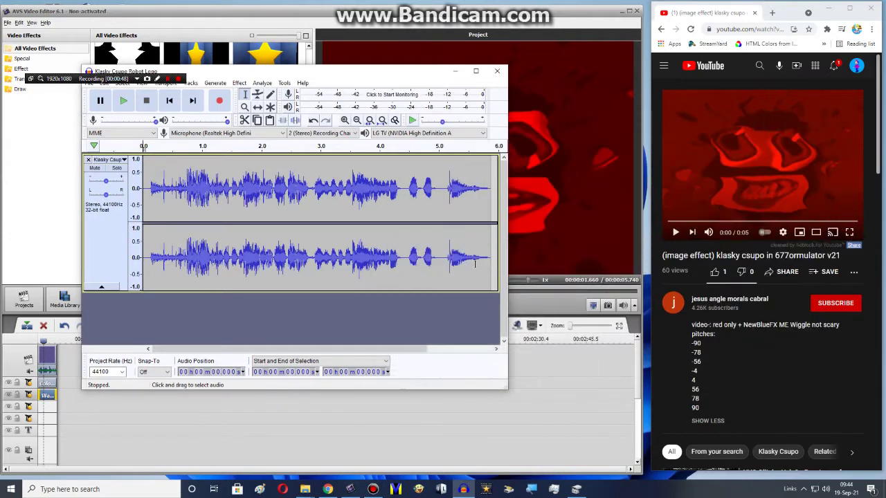
Select the whole imported track and lower its pitch by 70 semitones with Change Pitch
double_click(490, 170)
left_click(236, 83)
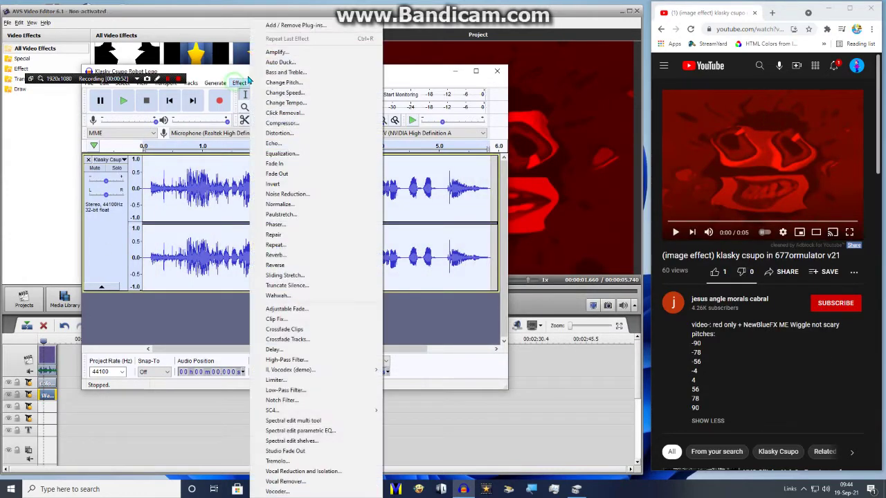
left_click(299, 84)
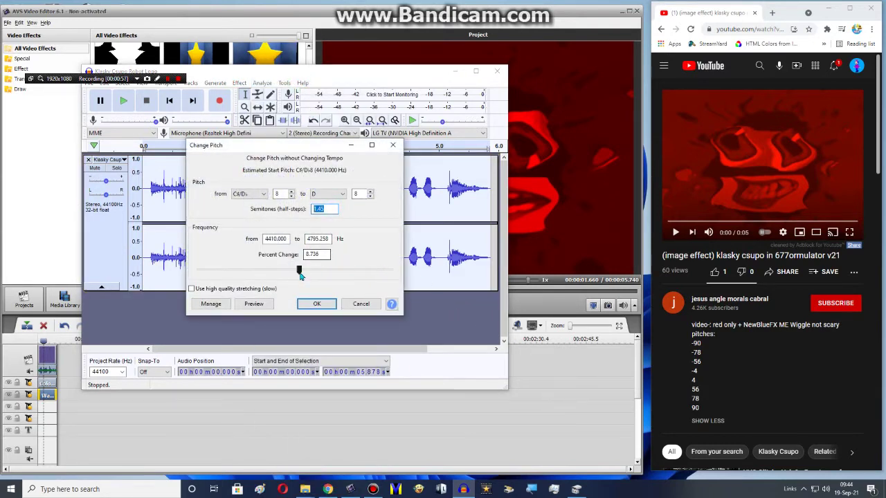
left_click_drag(299, 272, 263, 272)
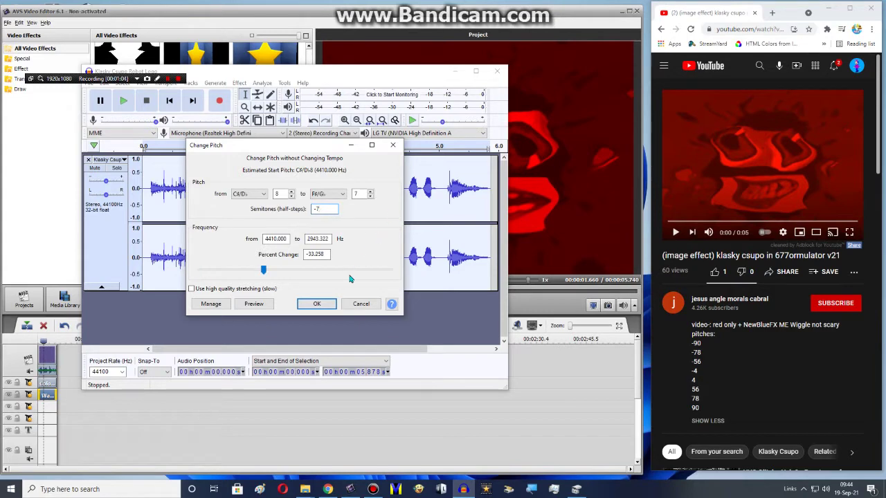
left_click(318, 309)
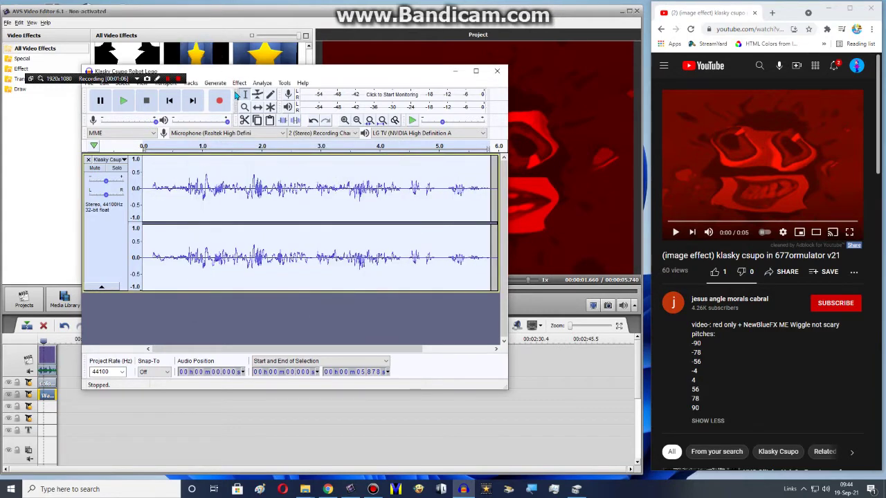
Lower the same track's pitch by a further 20 semitones to total -90
left_click(239, 82)
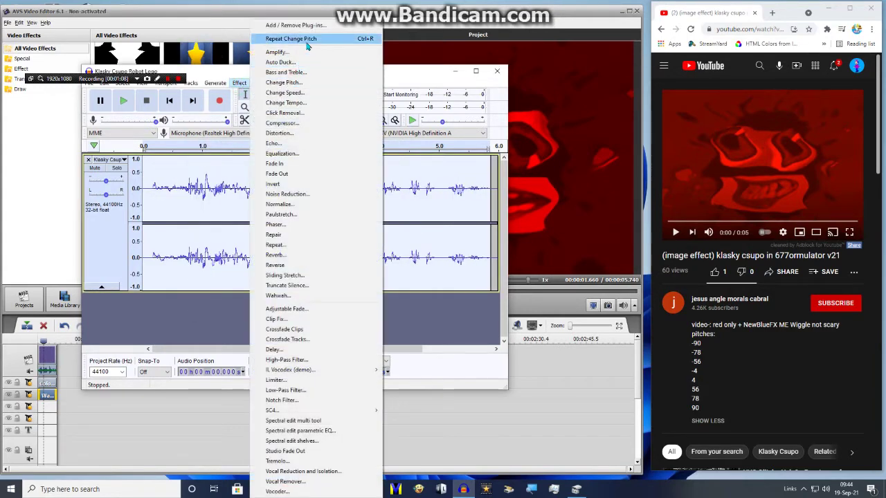
left_click(303, 83)
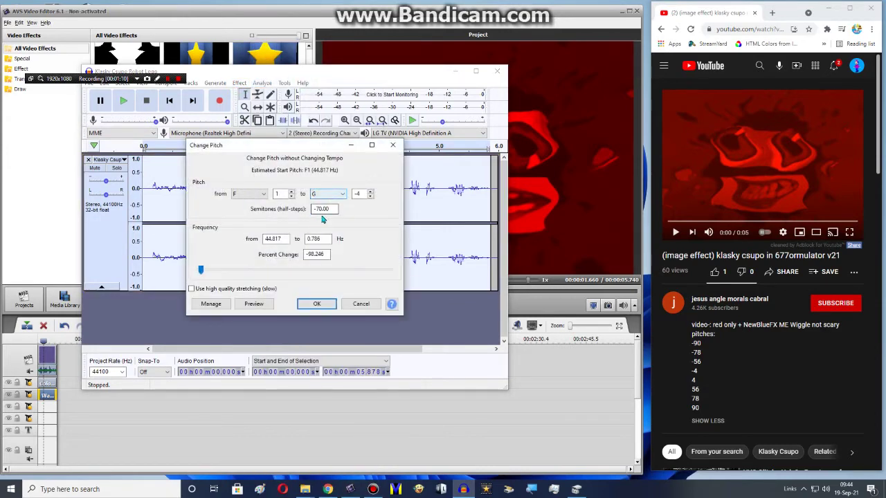
left_click(333, 306)
Import a second copy of the Klasky Csupo Robot Logo audio and lower its pitch by 78 semitones
mouse_move(305, 490)
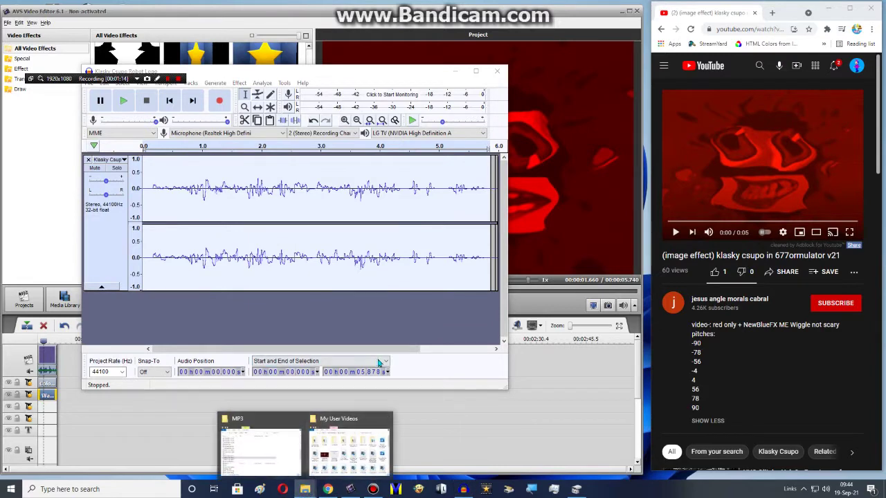
left_click(301, 448)
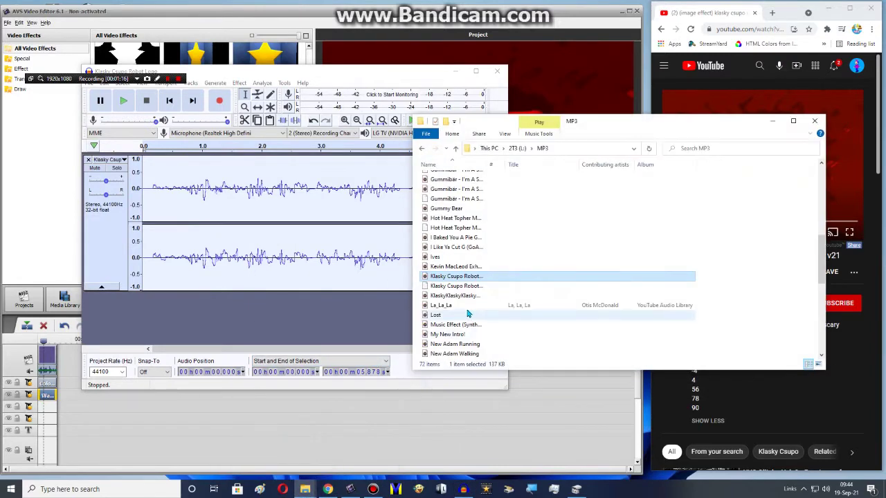
left_click_drag(653, 127, 620, 43)
left_click(240, 83)
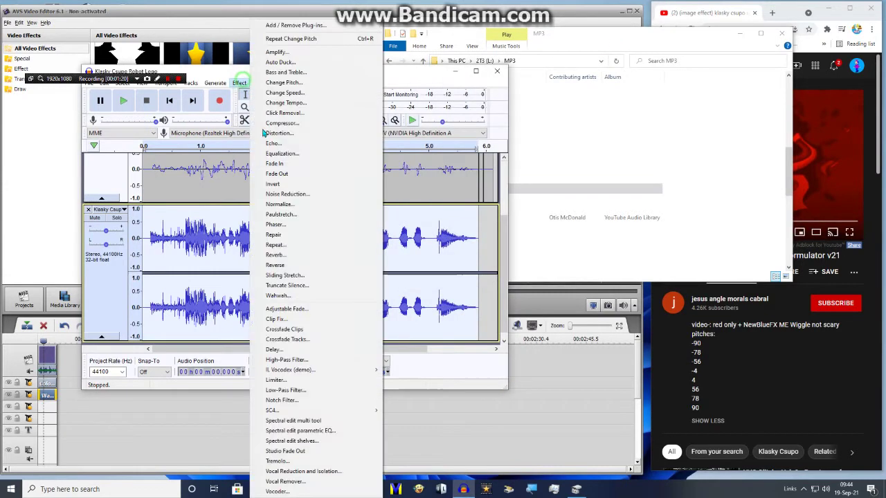
left_click(284, 82)
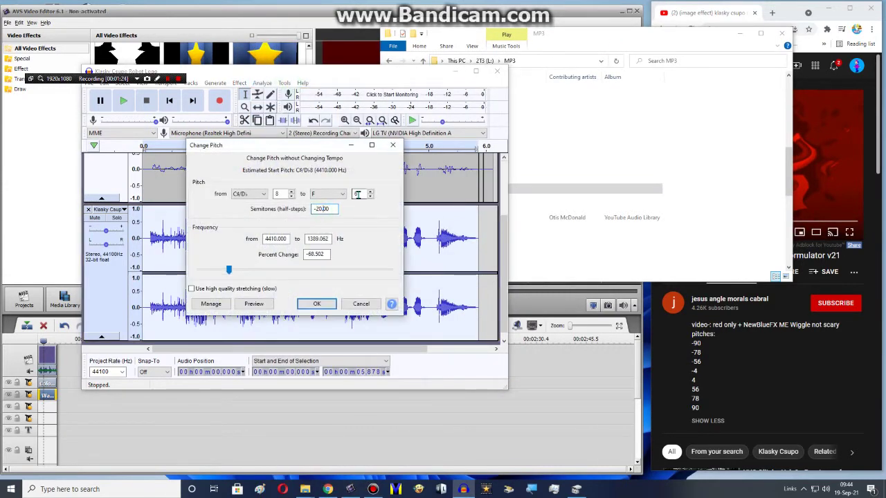
type("8")
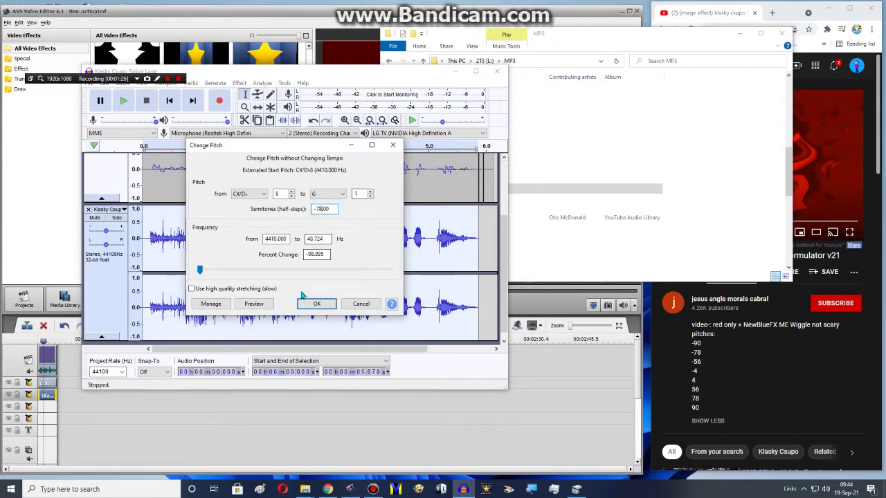
left_click(328, 301)
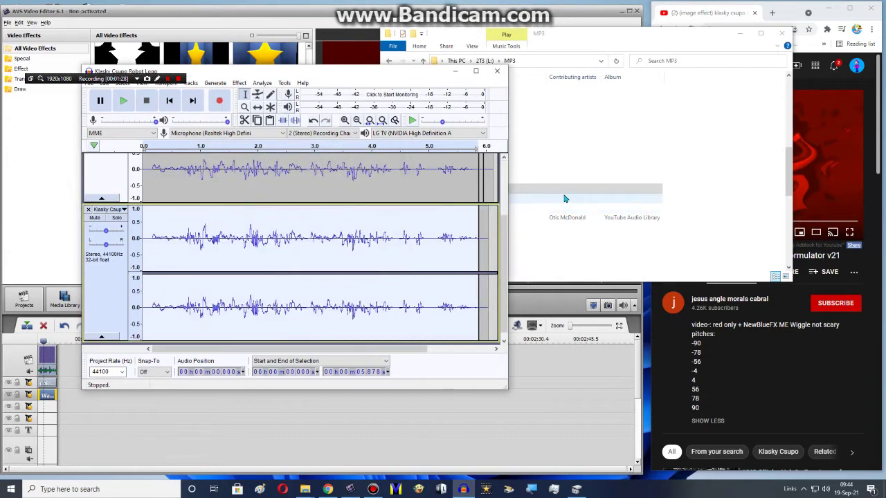
Import a third copy of the logo audio and set its pitch change to -56 semitones, as listed in the reference
left_click_drag(554, 198, 436, 279)
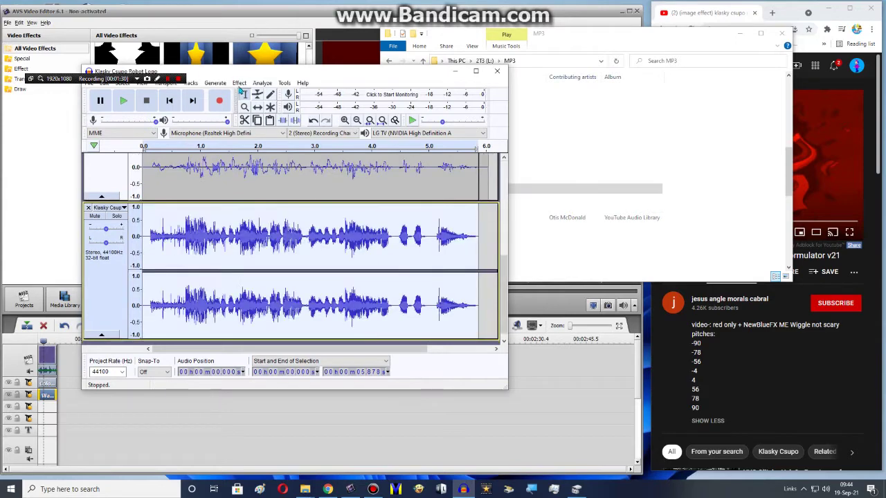
left_click(239, 82)
left_click(333, 103)
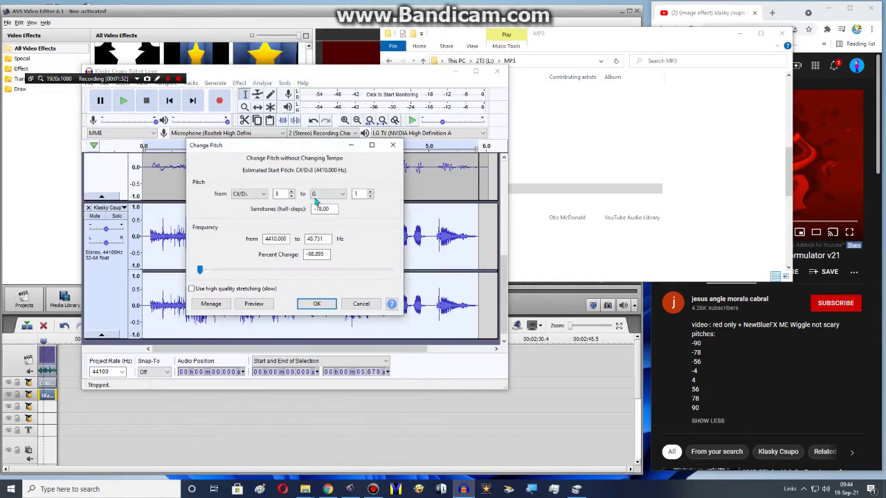
key("BackSpace")
key("BackSpace")
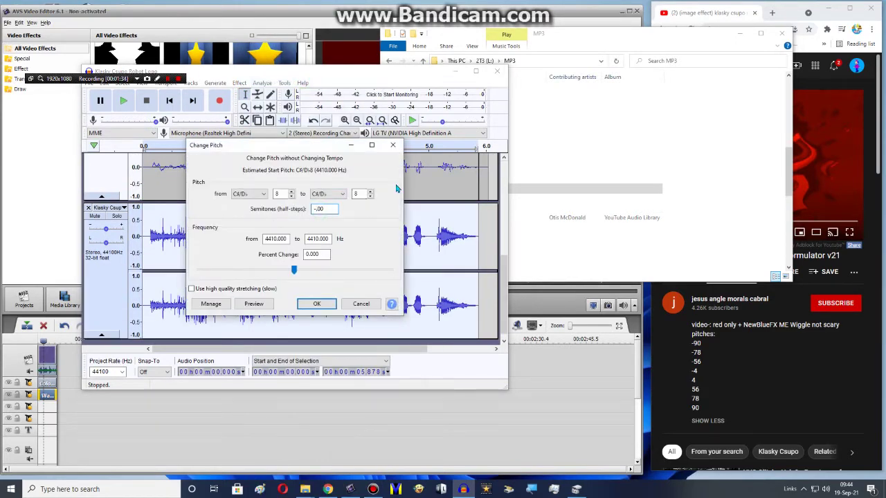
left_click(323, 303)
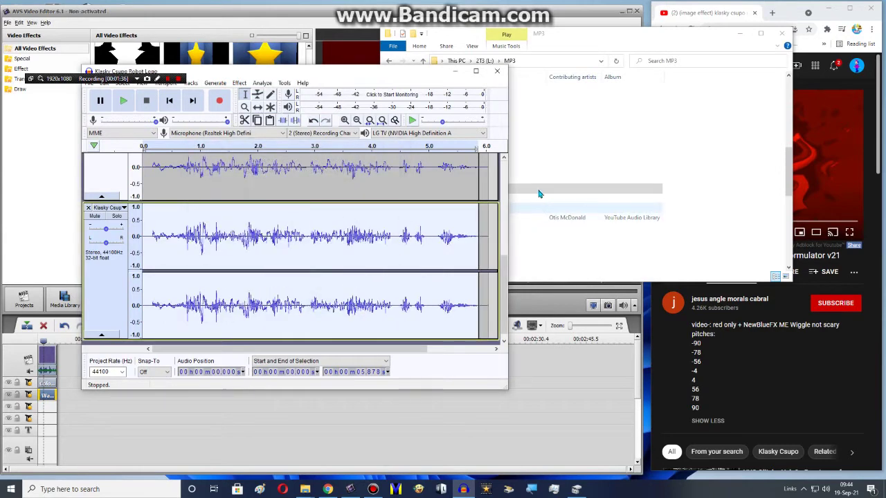
Import a fourth copy of the logo audio and lower its pitch by 4 semitones
left_click_drag(539, 189, 392, 284)
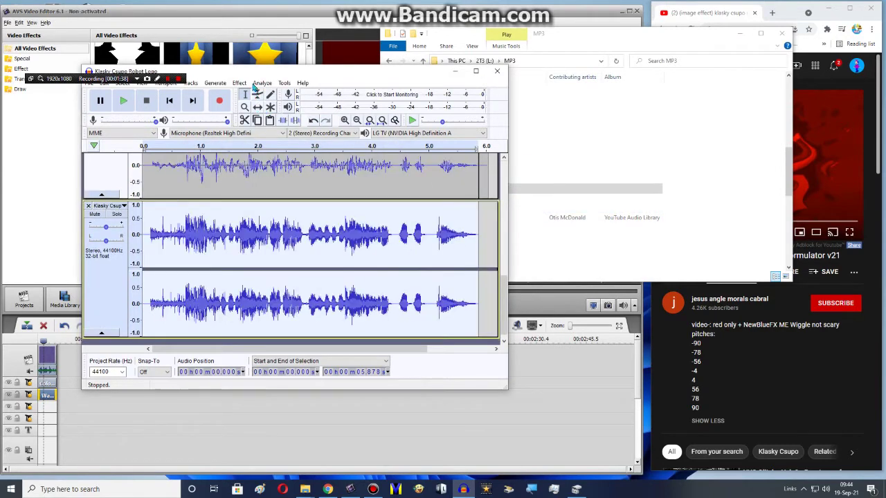
left_click(239, 82)
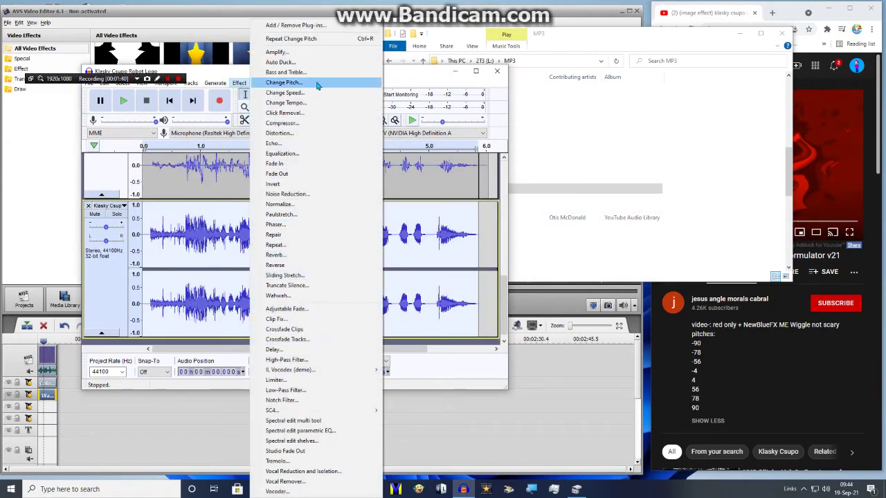
left_click(287, 82)
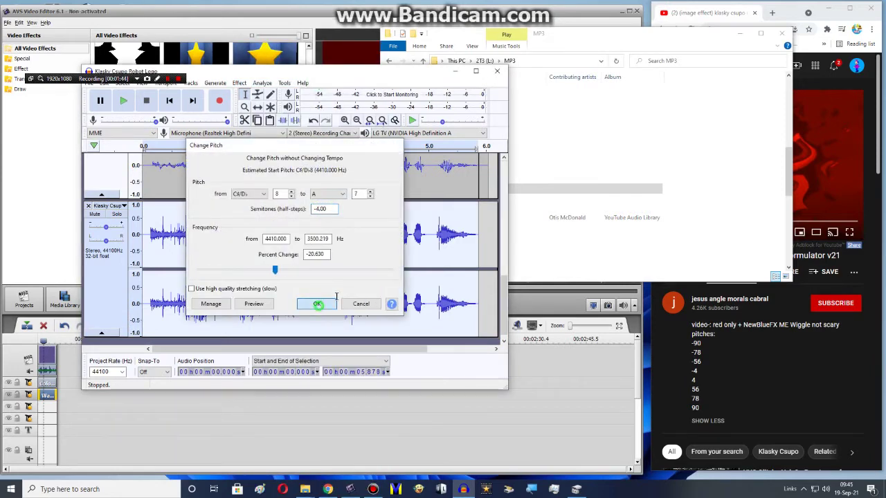
left_click(316, 304)
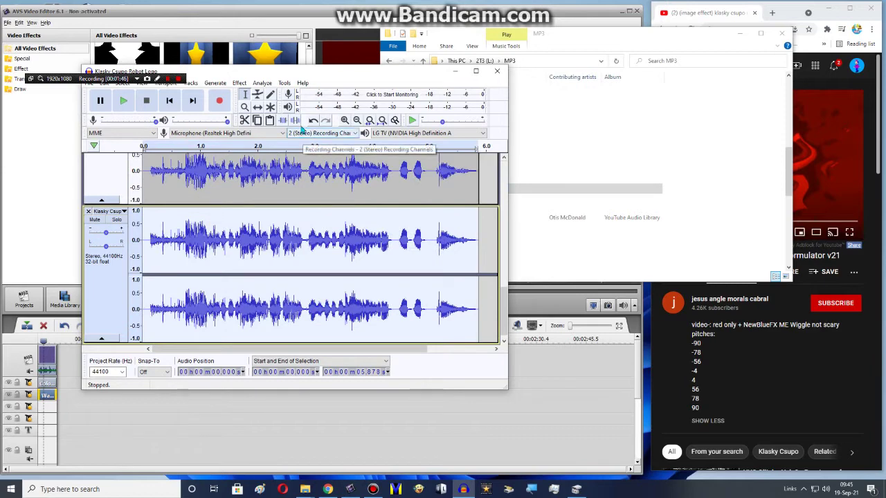
Raise the pitch of the fifth copy of the logo audio by 4 semitones
left_click(239, 82)
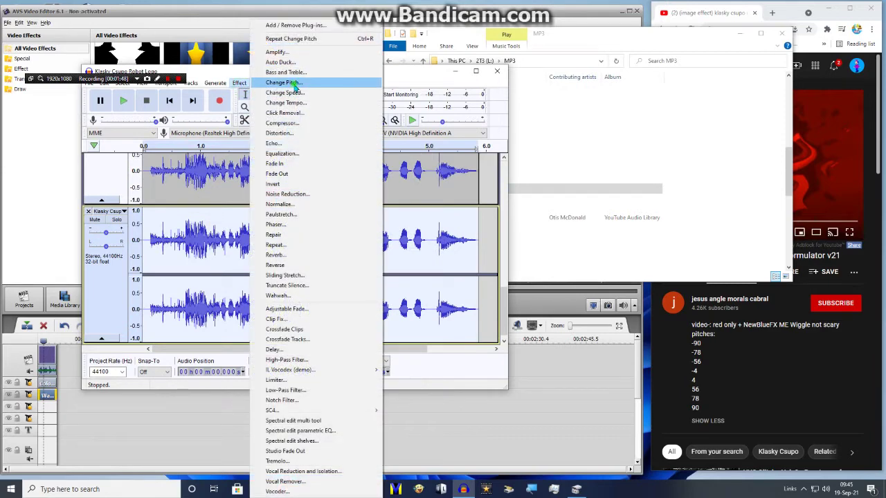
left_click(292, 84)
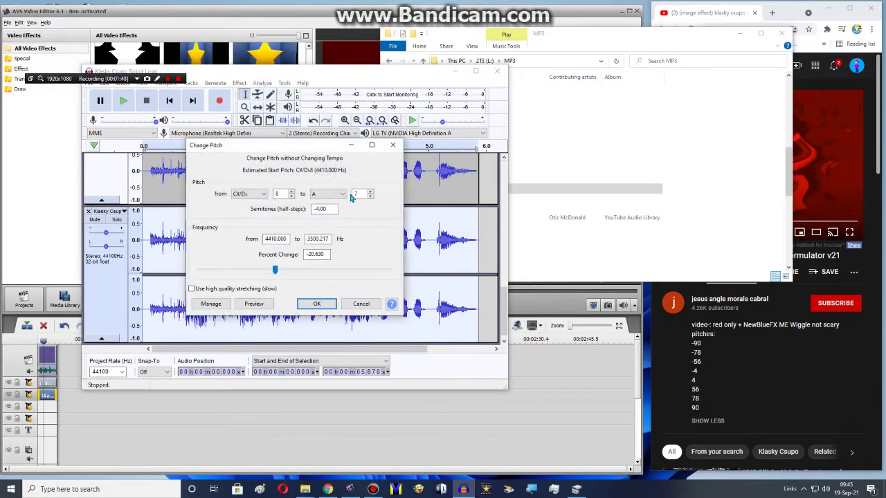
left_click(317, 304)
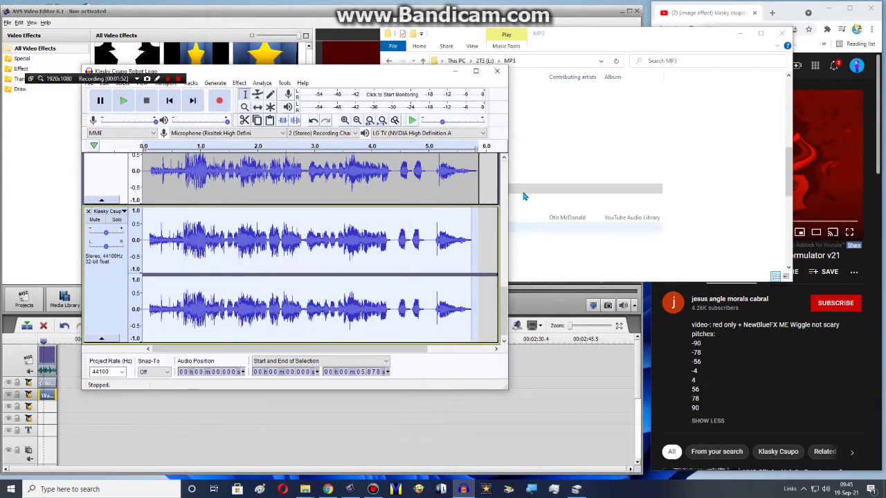
Import a sixth copy of the logo audio and raise its pitch by 56 semitones, as listed in the reference
left_click(238, 83)
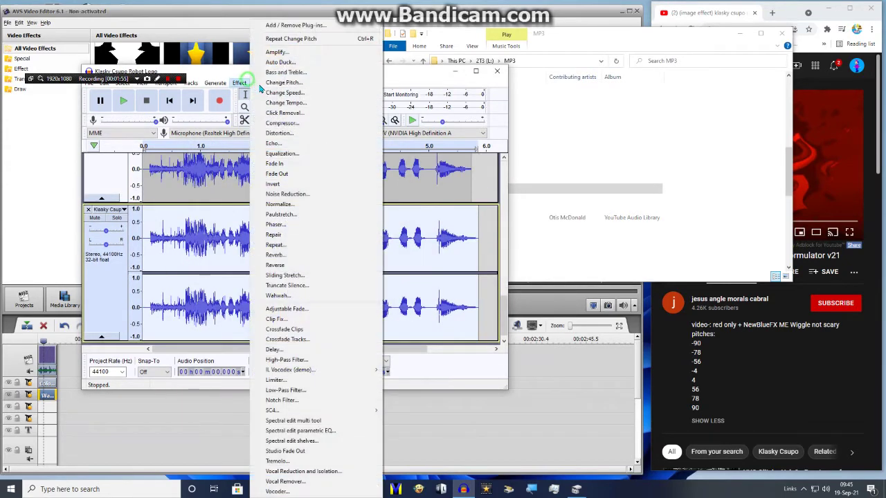
left_click(284, 83)
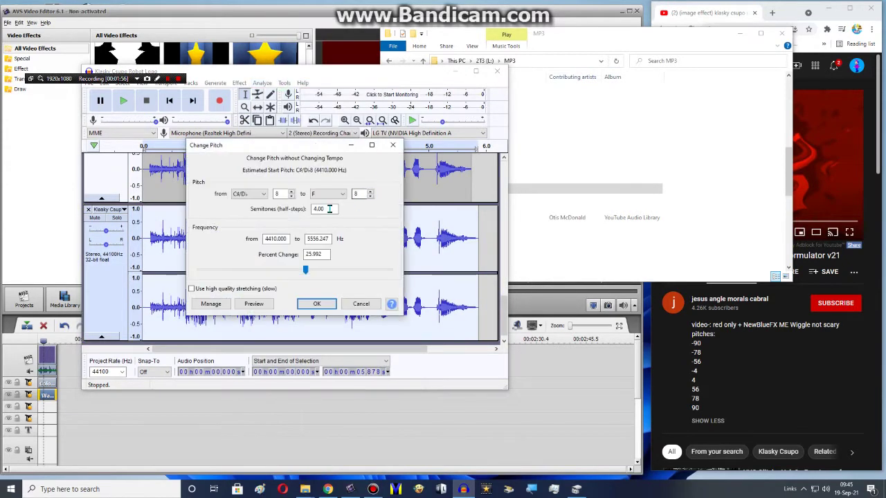
left_click(316, 210)
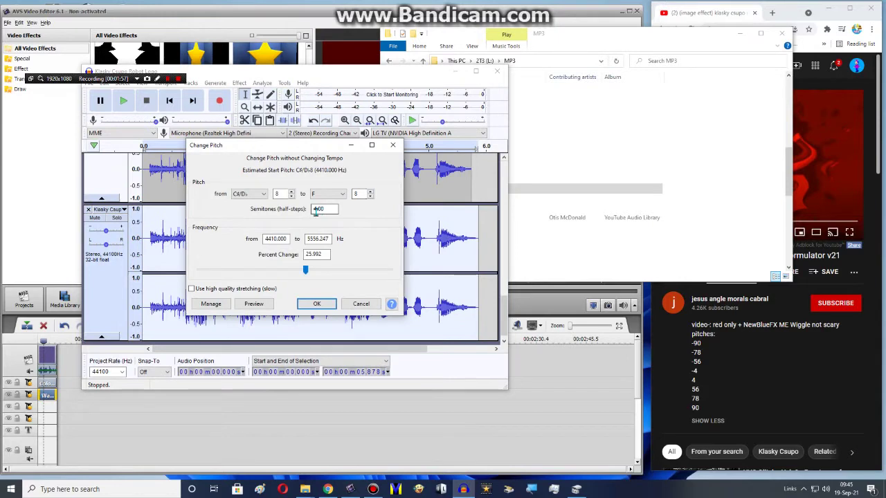
left_click(317, 303)
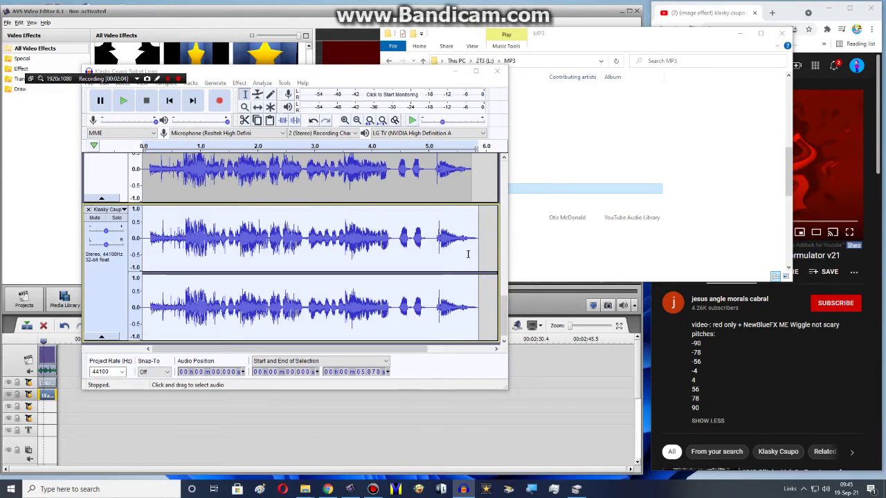
key("ctrl+r")
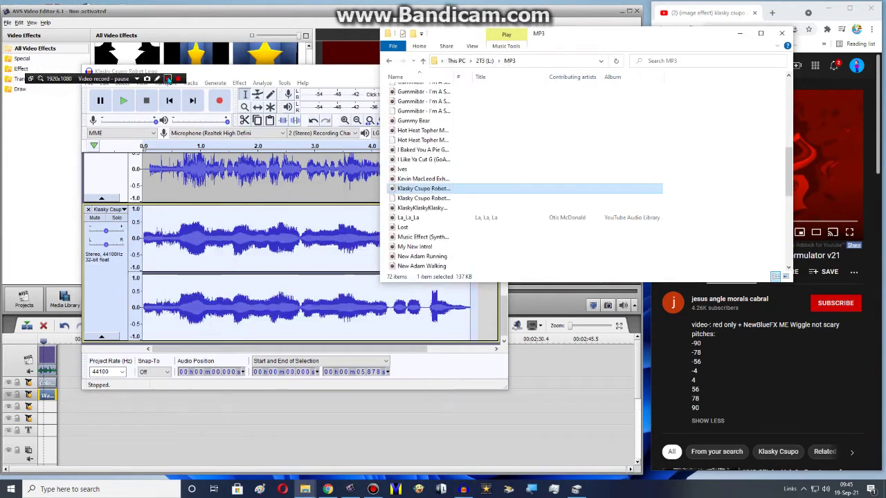
left_click(167, 78)
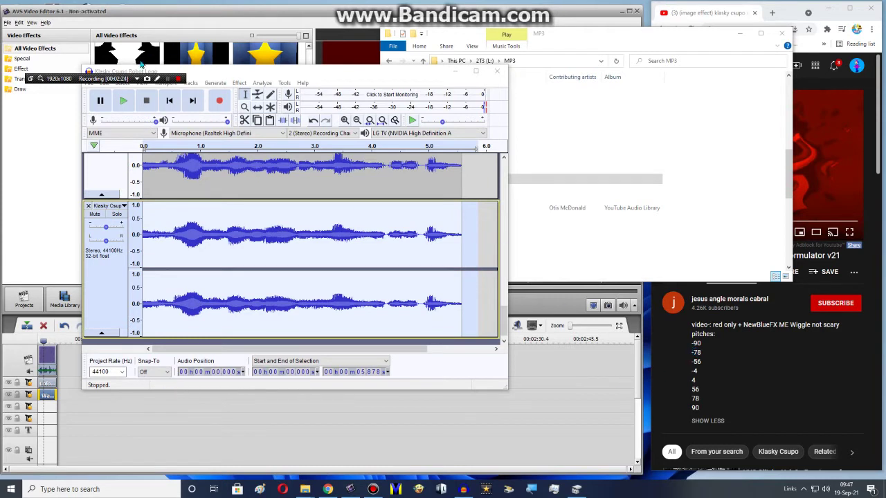
Play back the layered mix and export it as the 16-bit PCM WAV file Klasky Csupo Robot Logo in the Audacity folder
left_click(124, 101)
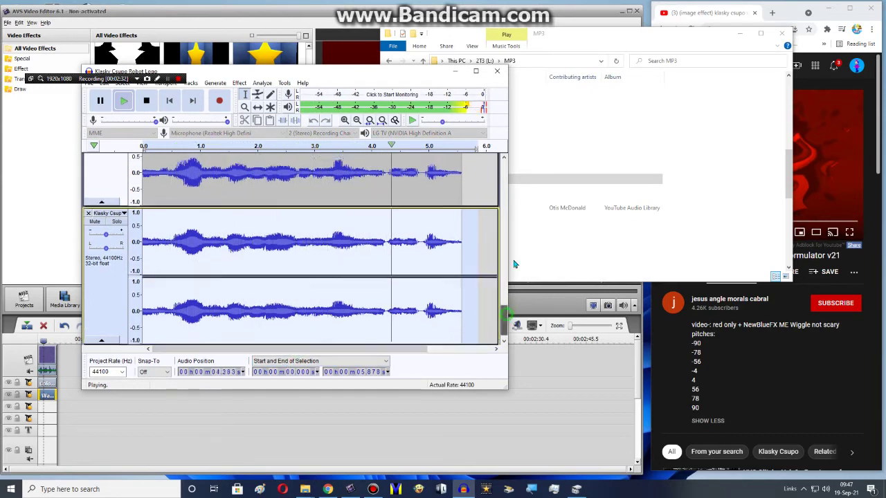
left_click_drag(103, 80, 106, 63)
left_click(89, 83)
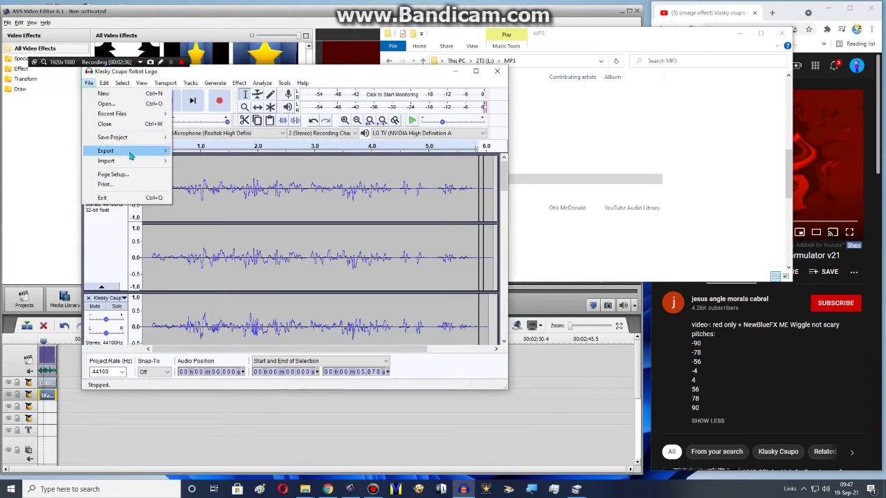
mouse_move(131, 152)
left_click(208, 160)
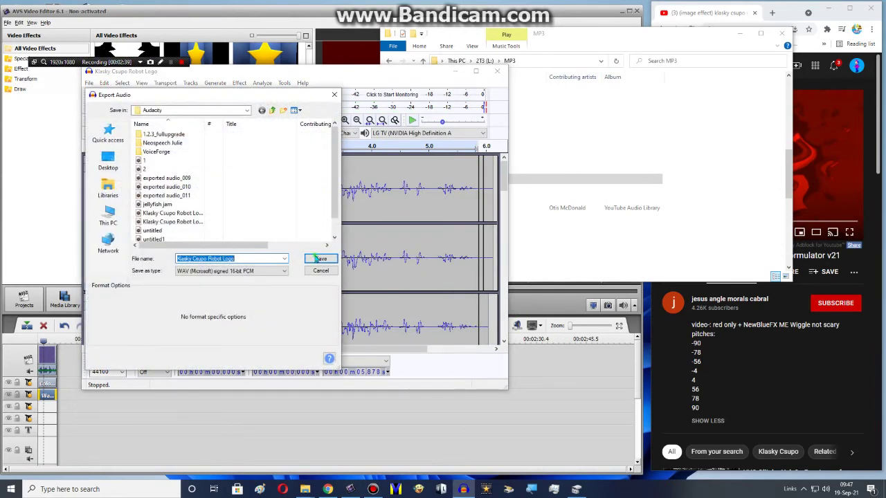
left_click(317, 257)
left_click(352, 235)
left_click(315, 250)
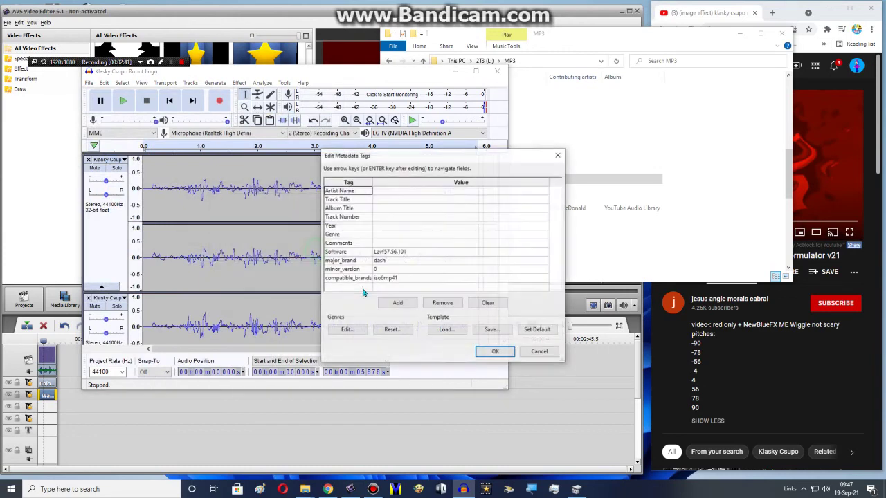
left_click(479, 353)
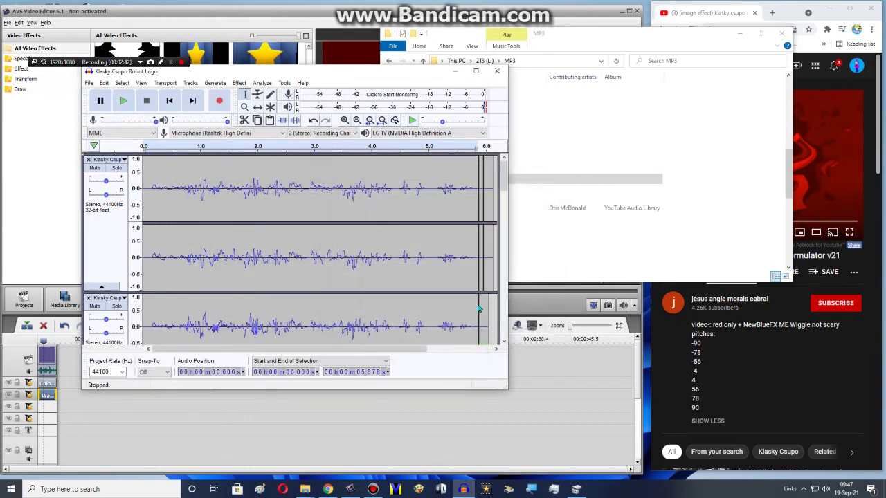
Close the audio project and add the exported Klasky Csupo Robot Logo WAV from the Audacity folder to the video project's audio track
left_click(497, 71)
left_click(315, 230)
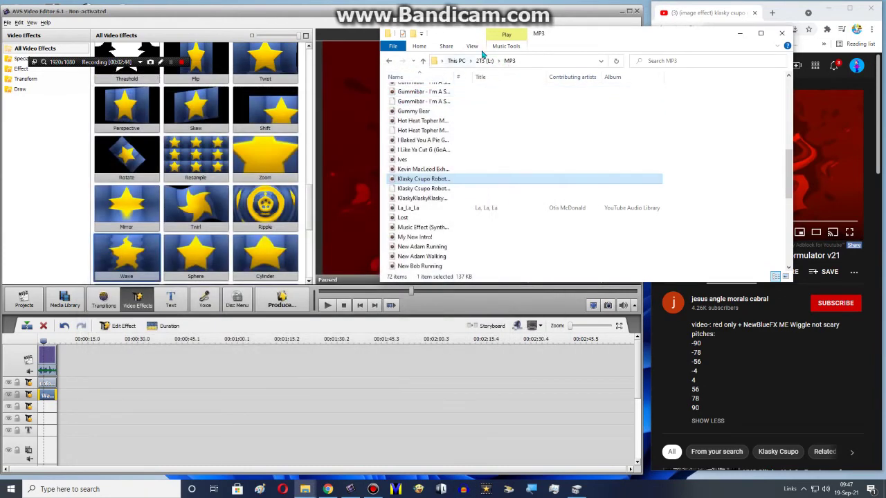
left_click(485, 60)
scroll(599, 112, "up", 1)
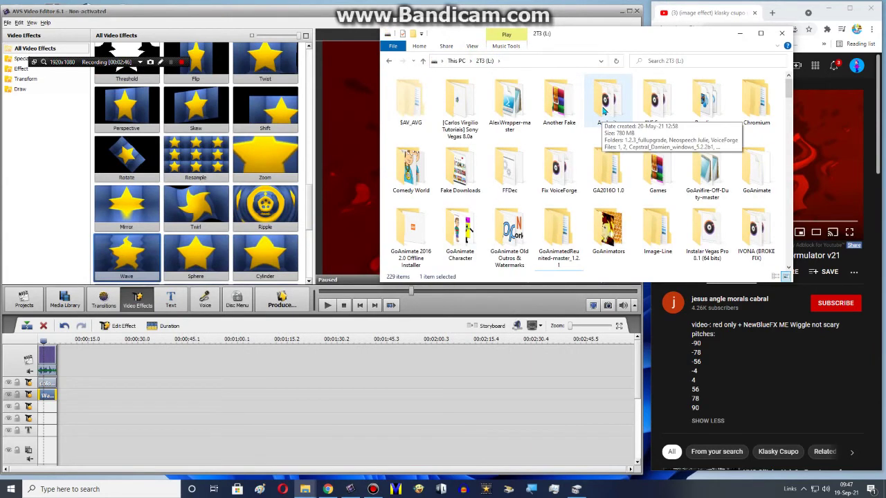
double_click(604, 111)
left_click_drag(423, 206, 157, 367)
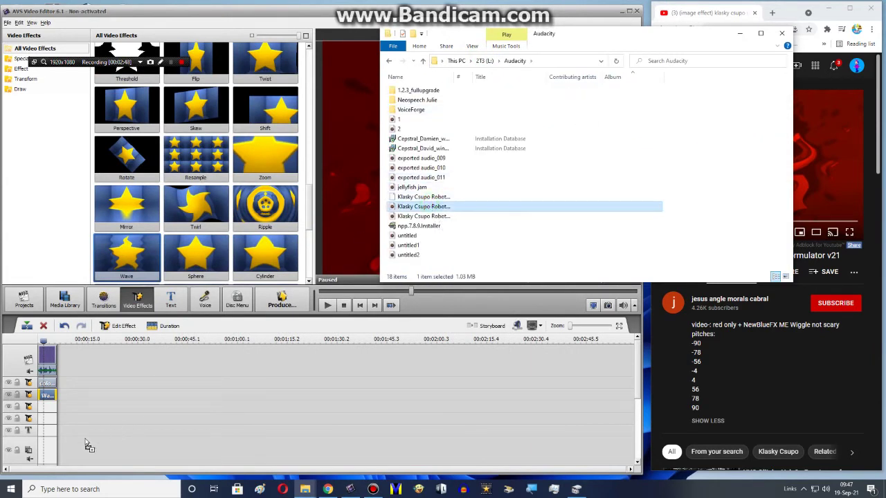
left_click_drag(88, 447, 87, 445)
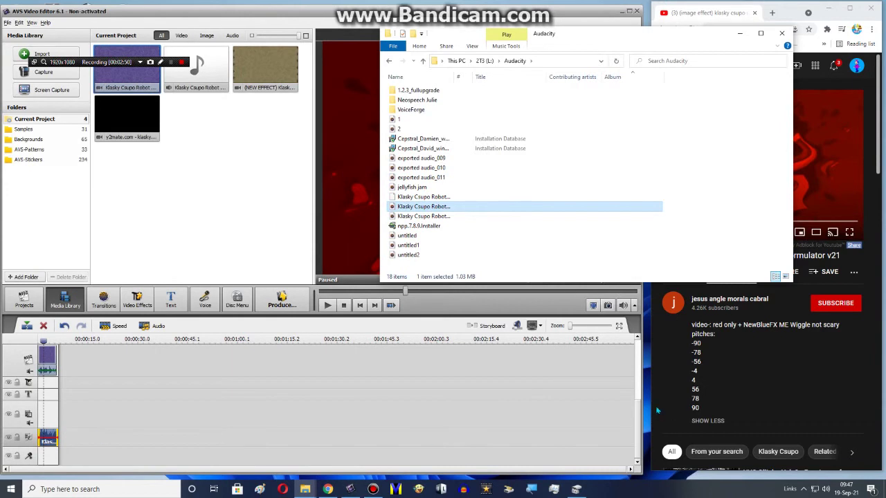
Trim about 0.07 s off the start of the WAV clip and shorten its end to match the end of the video clip
left_click_drag(572, 326, 605, 328)
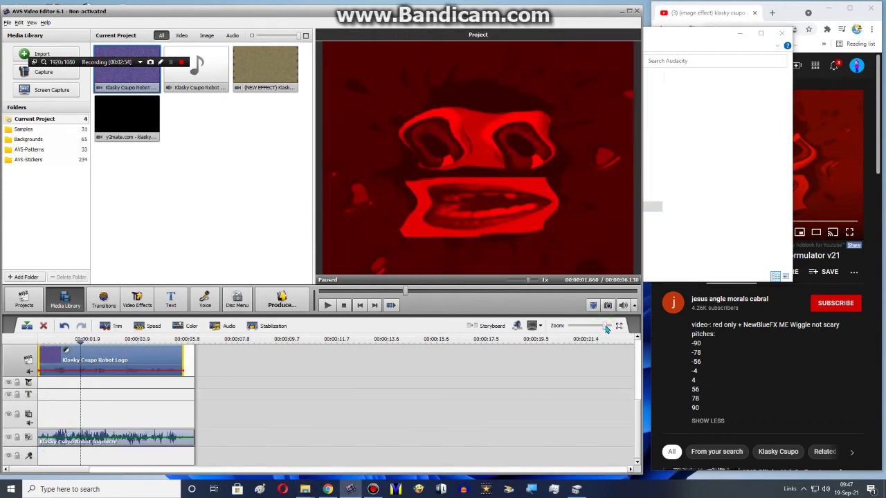
left_click(608, 328)
left_click(352, 290)
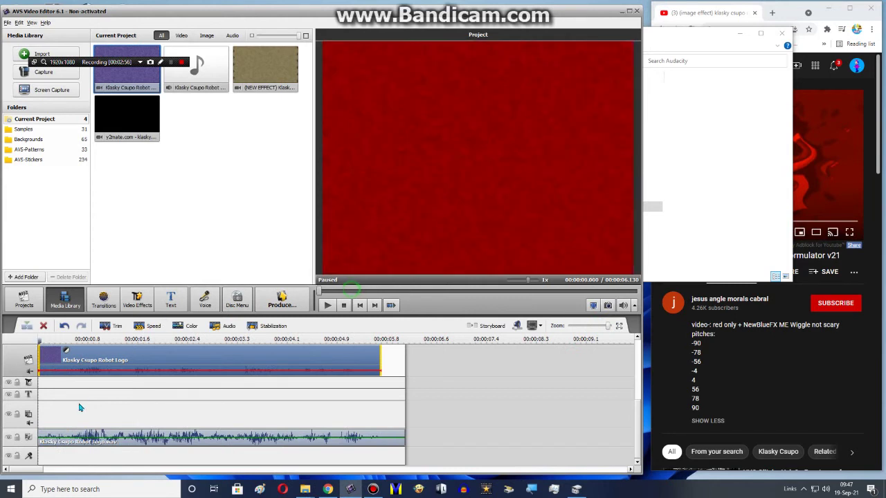
left_click(40, 433)
left_click_drag(41, 434, 45, 433)
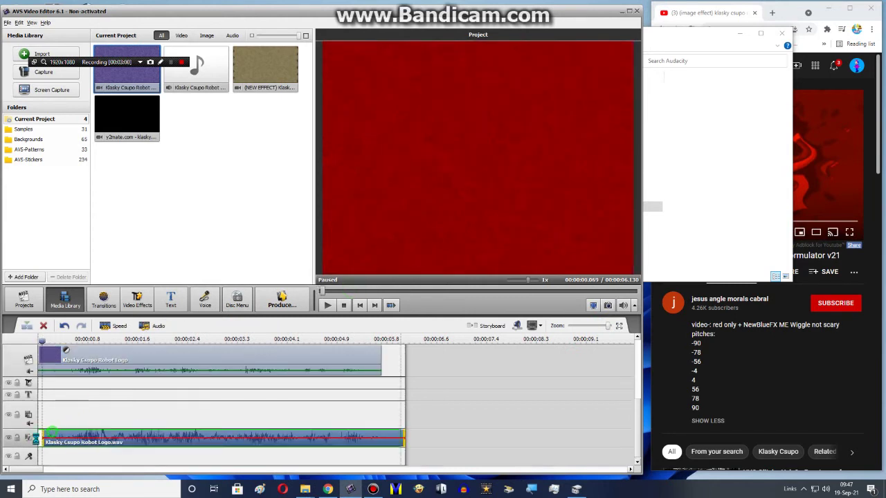
key("space")
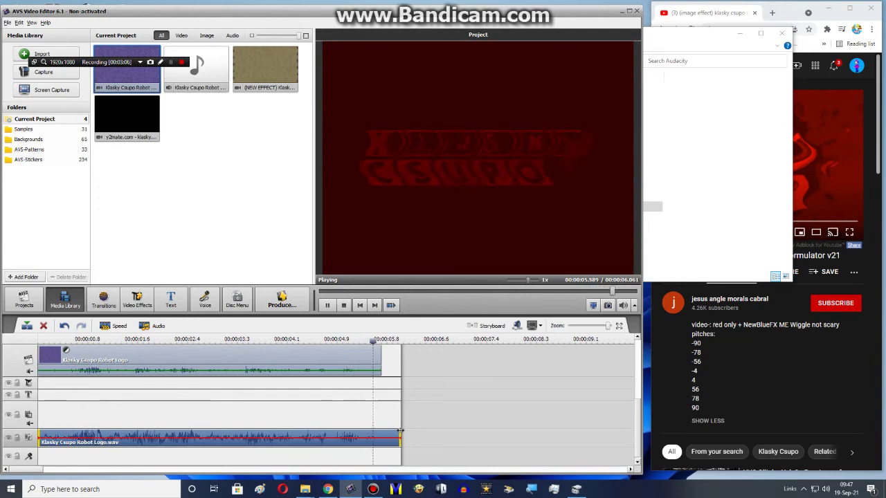
left_click_drag(400, 433, 381, 433)
Mute the video clip's own sound and preview the project with the layered audio
right_click(340, 371)
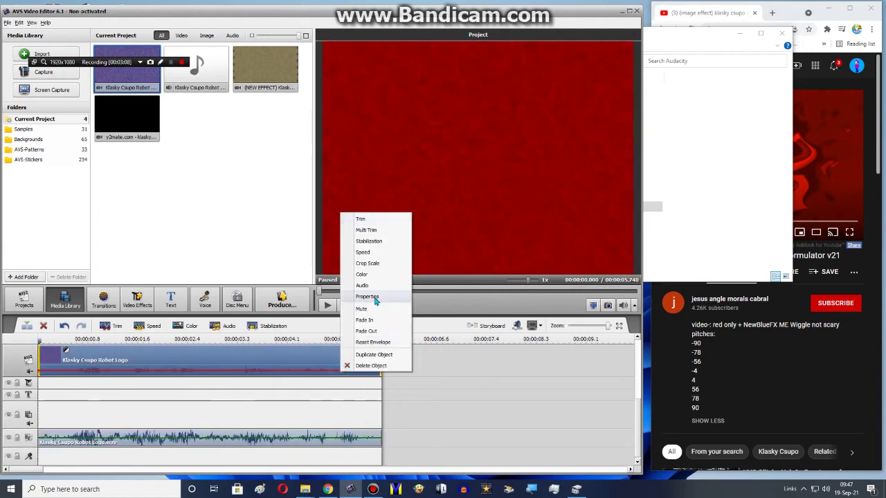
left_click(364, 307)
key("space")
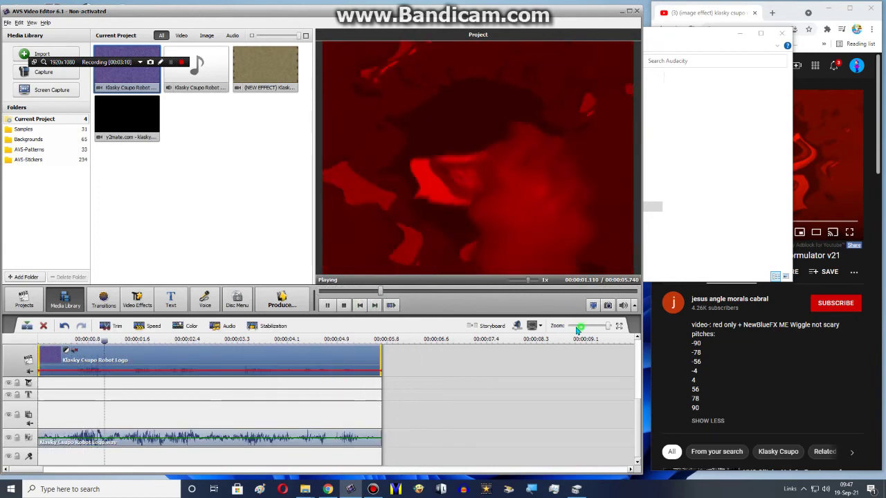
left_click_drag(582, 326, 569, 326)
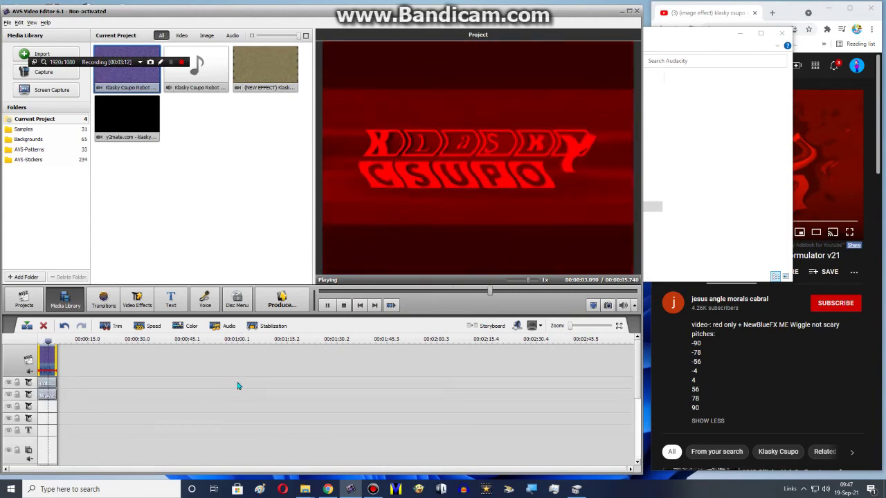
left_click(345, 306)
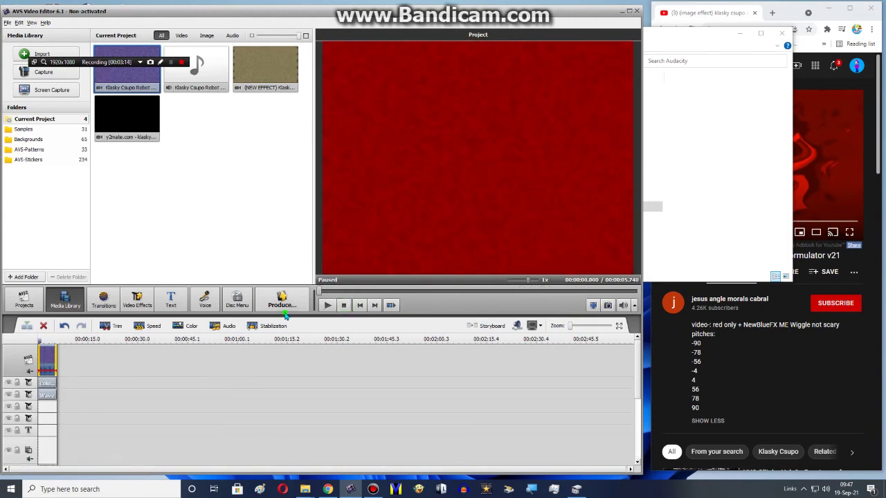